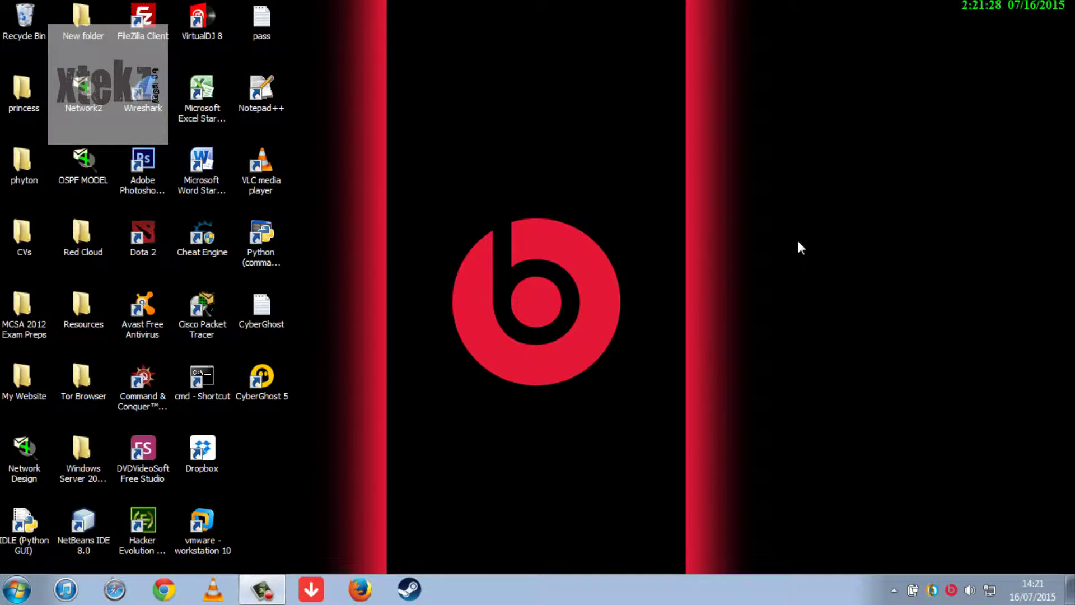
click(361, 591)
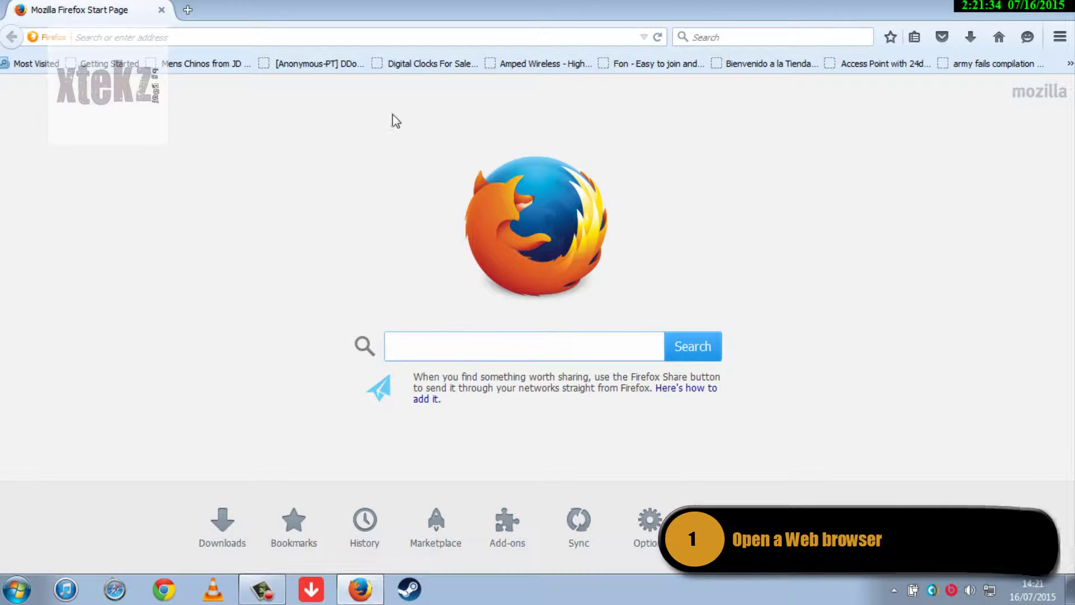
click(401, 36)
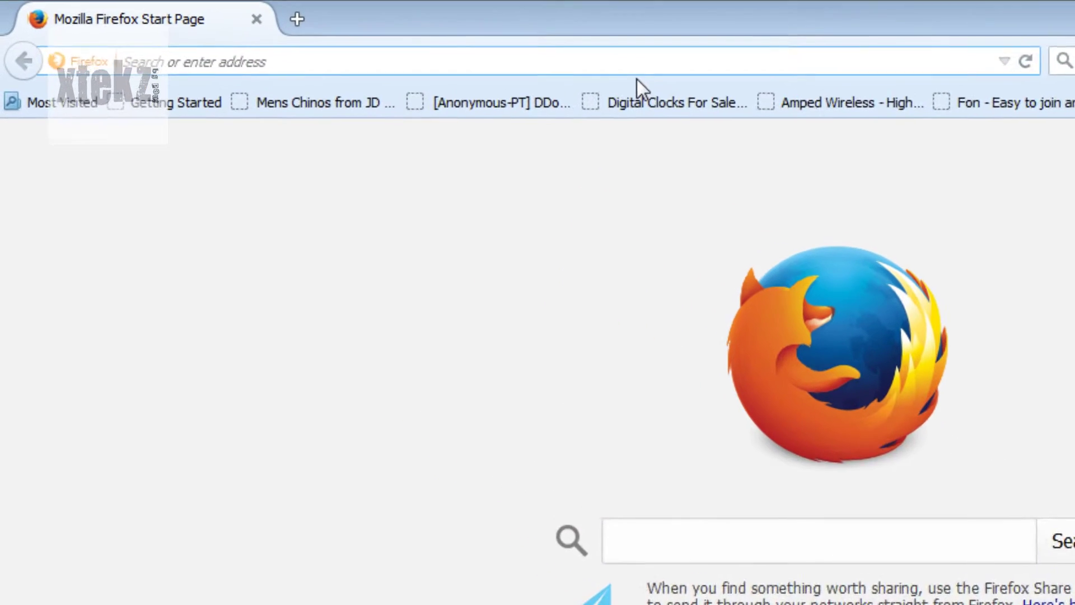
text(www.)
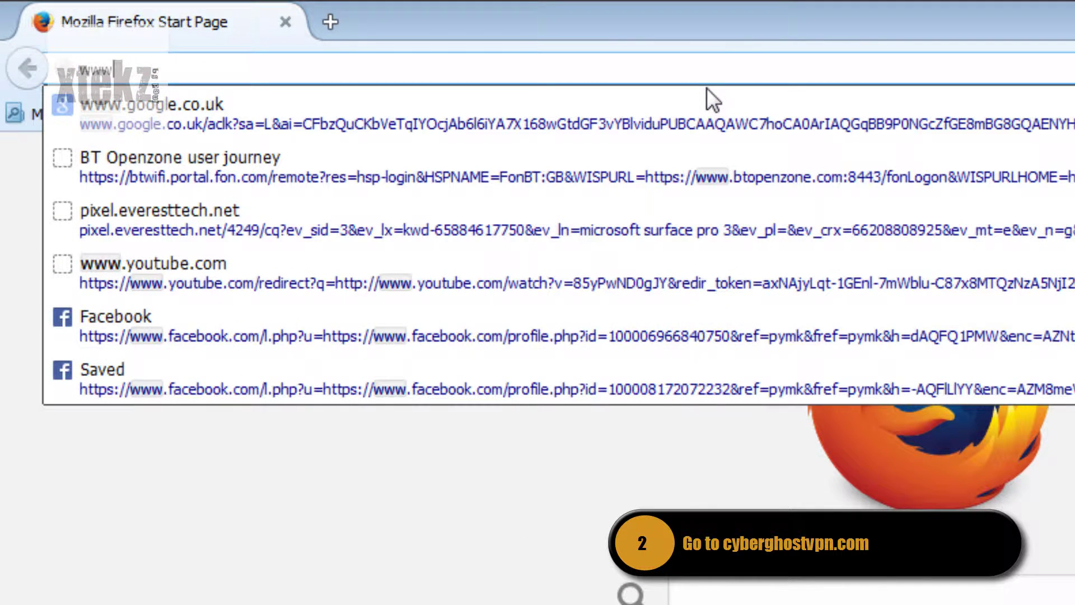
text(cyb)
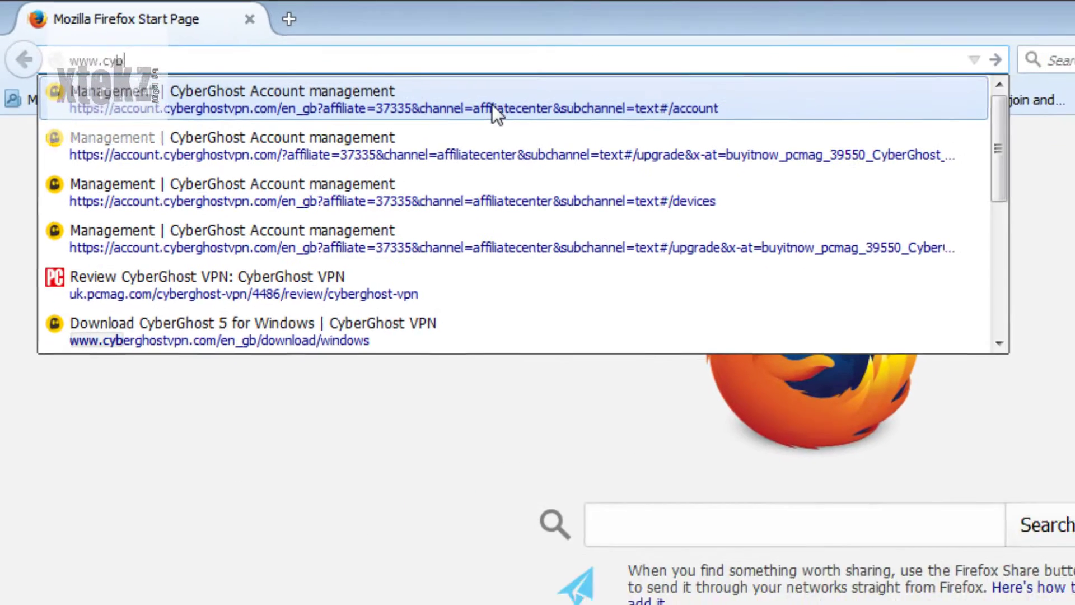
click(492, 103)
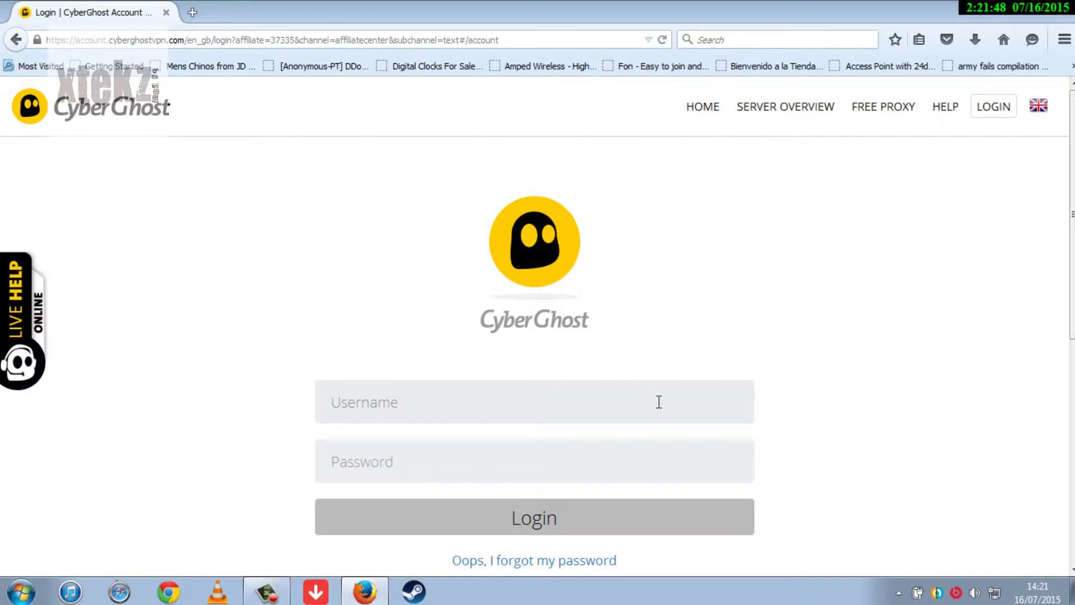
scroll(659, 403, down, 3)
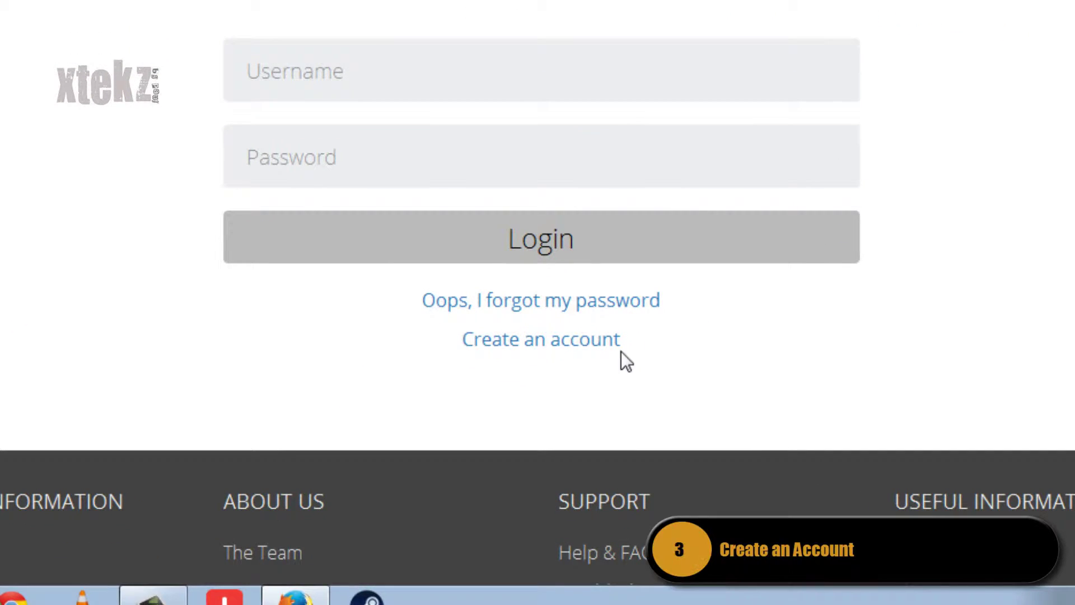
Sign up with an automatically generated CyberGhost account and continue past its username and password
click(554, 346)
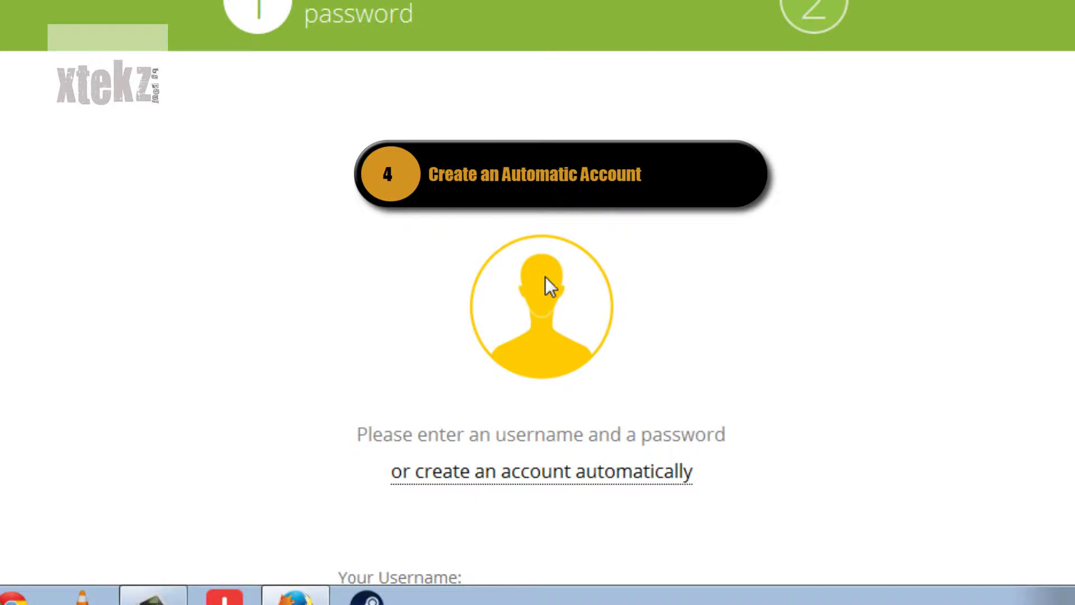
scroll(559, 214, down, 2)
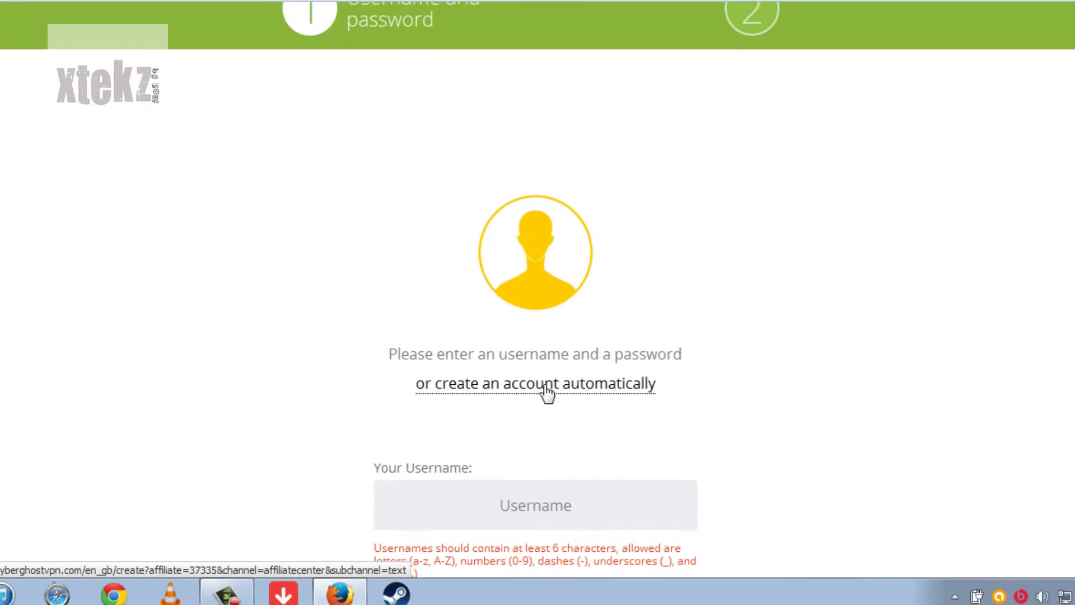
click(546, 392)
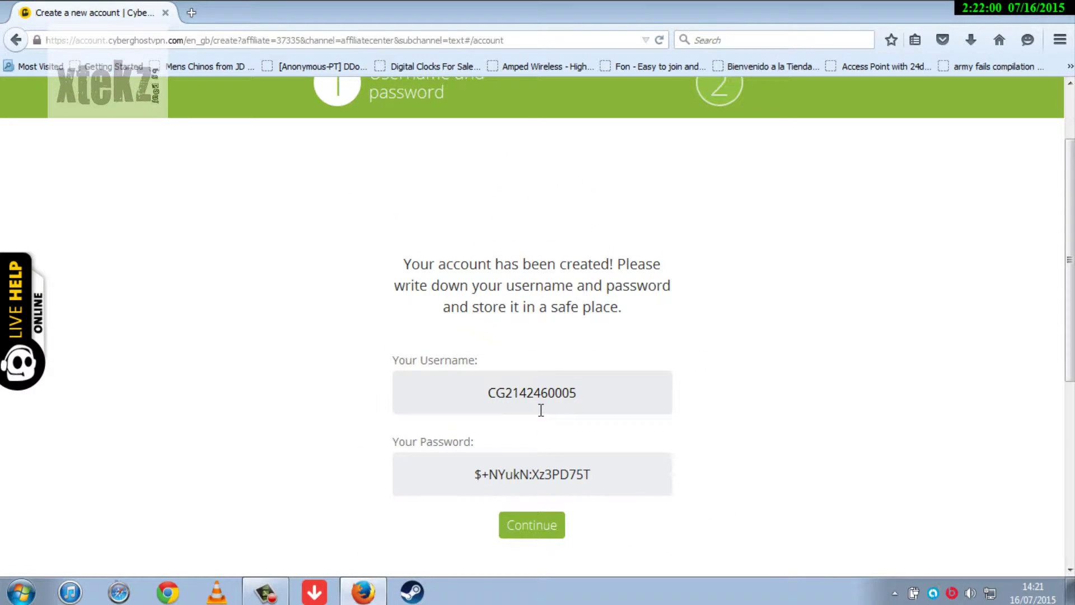
scroll(563, 341, down, 1)
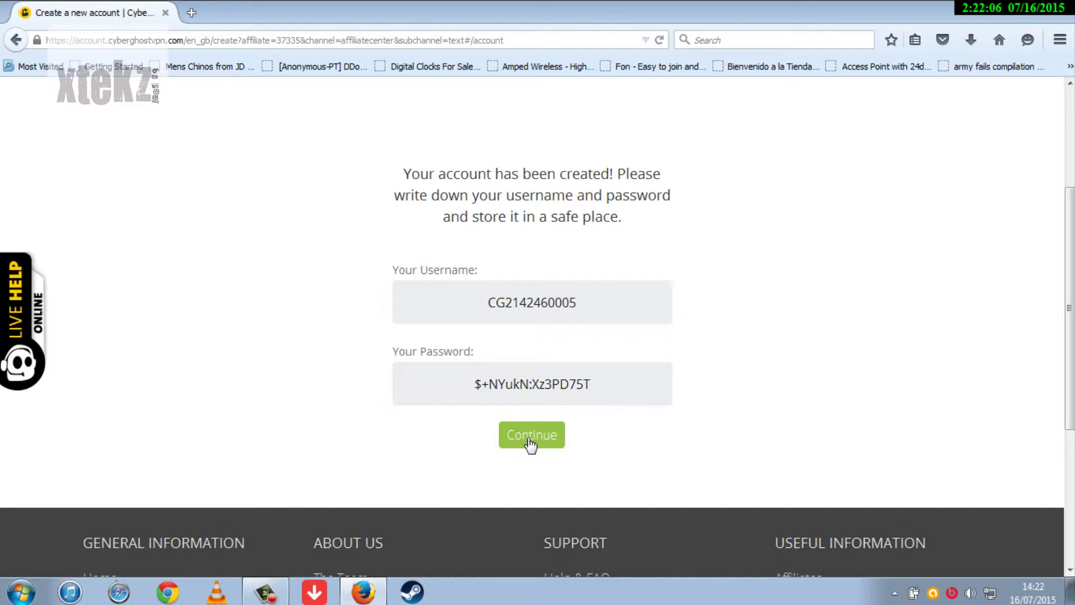
click(531, 437)
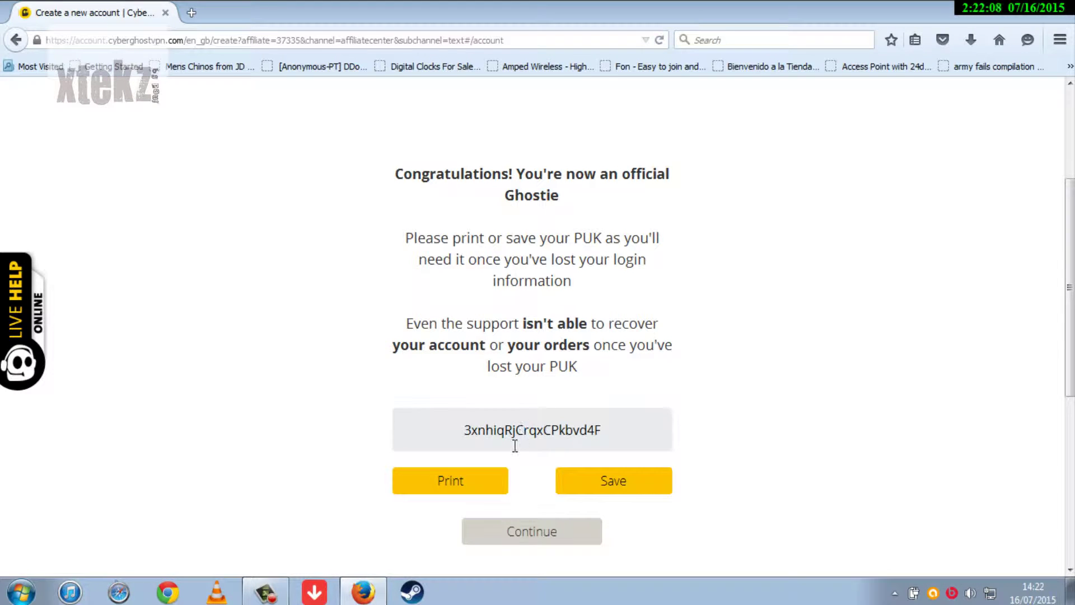
scroll(515, 448, down, 1)
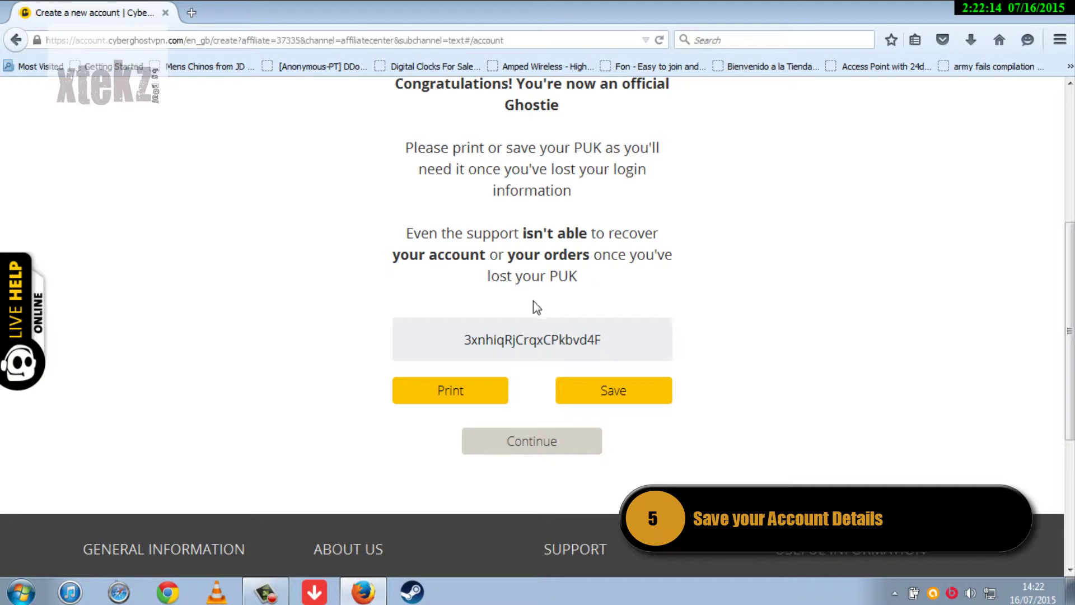
Download the account details and PUK and open them in Notepad
click(603, 394)
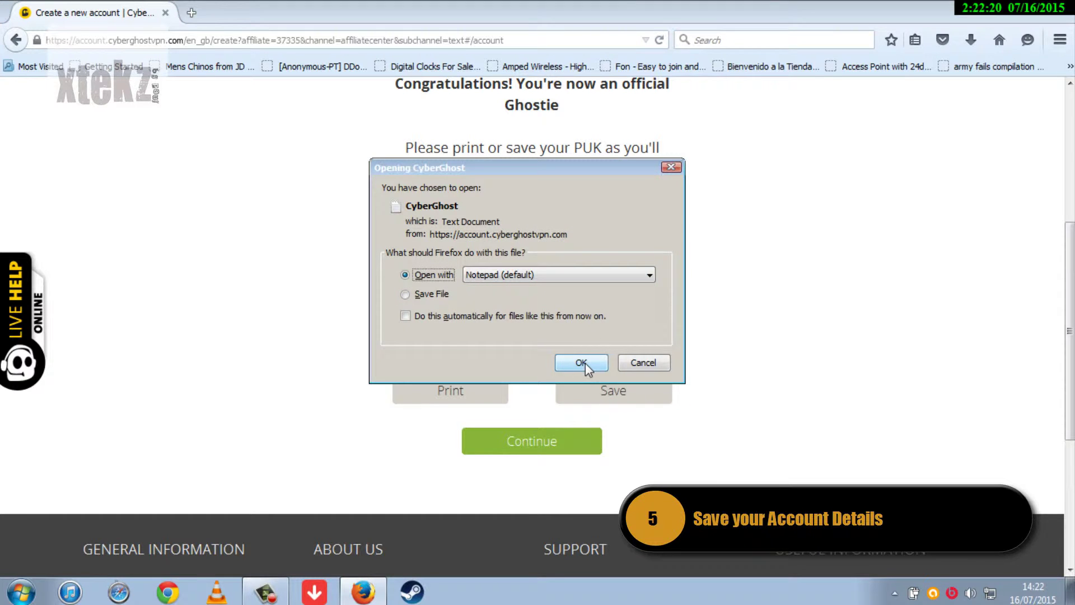
click(579, 363)
click(589, 367)
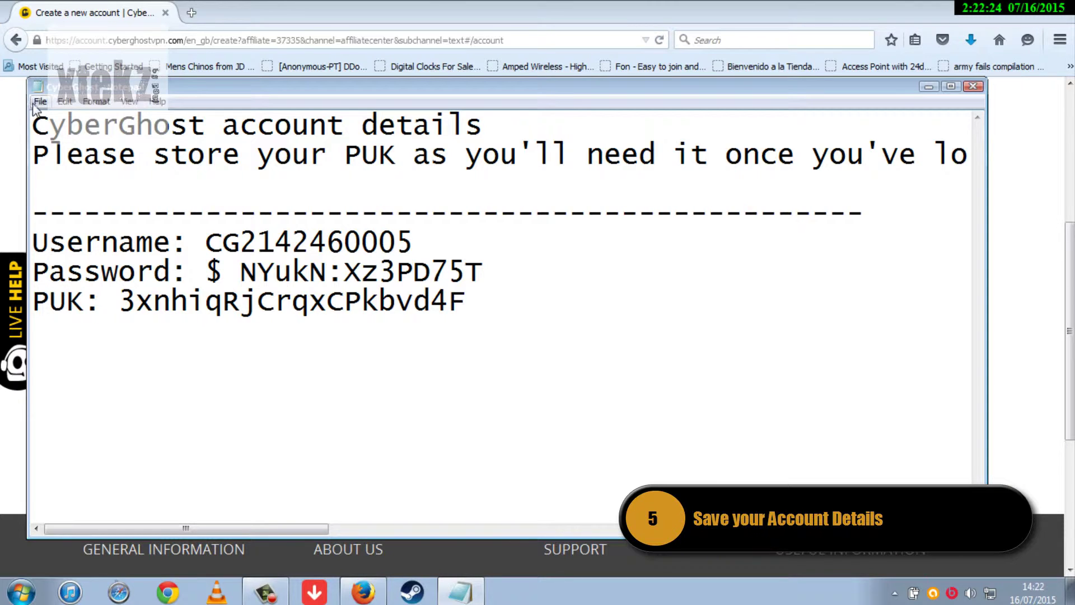
Save the details as CyberGhost2important in the Documents library, then close Notepad
click(39, 101)
click(93, 175)
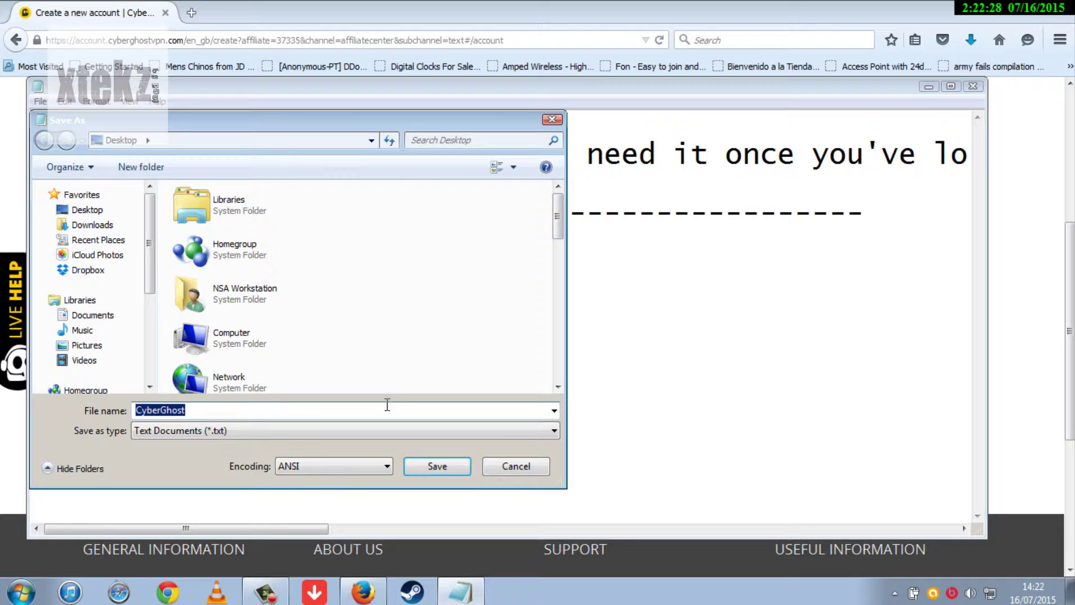
key(End)
text(2)
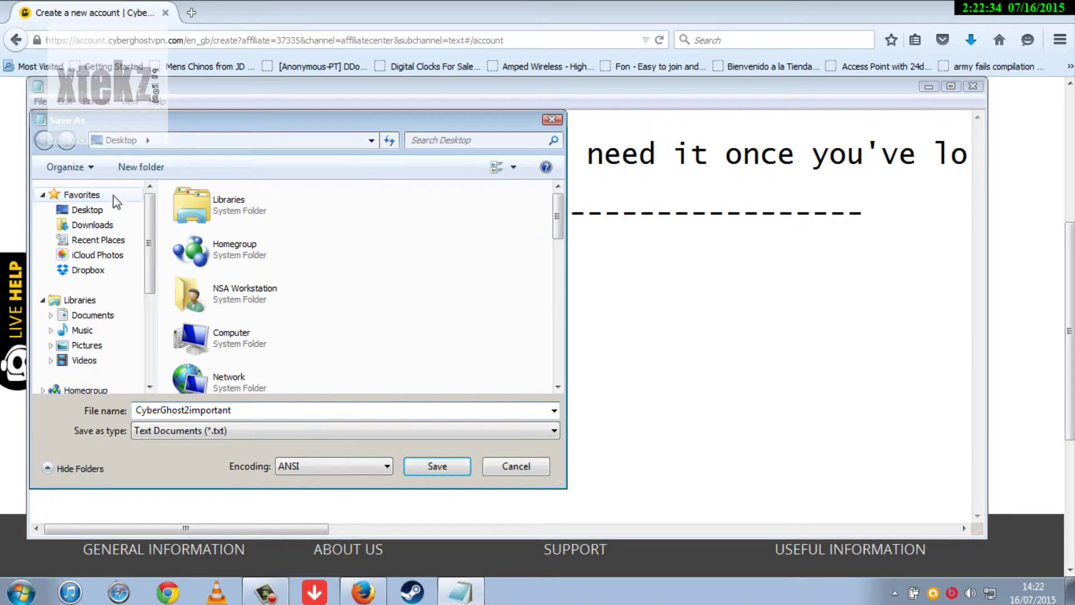
click(241, 217)
double_click(240, 217)
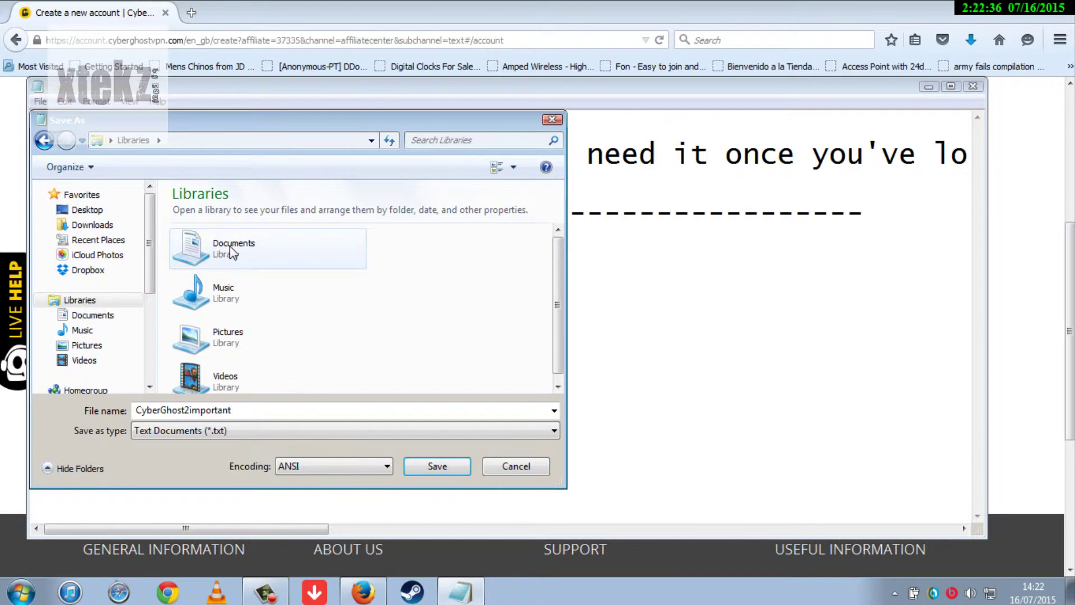
click(236, 248)
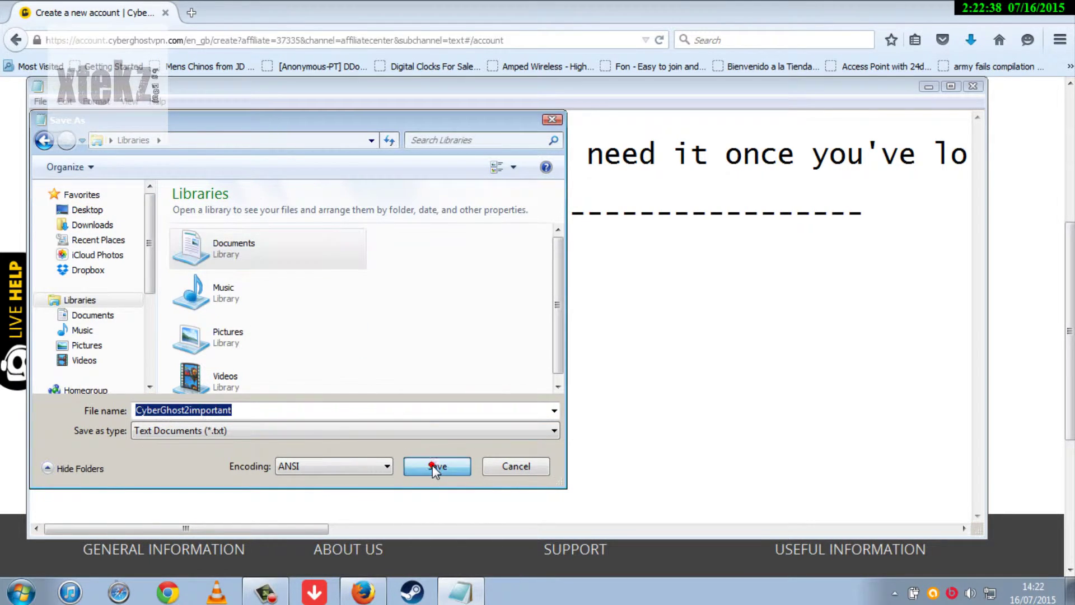
click(436, 467)
click(437, 466)
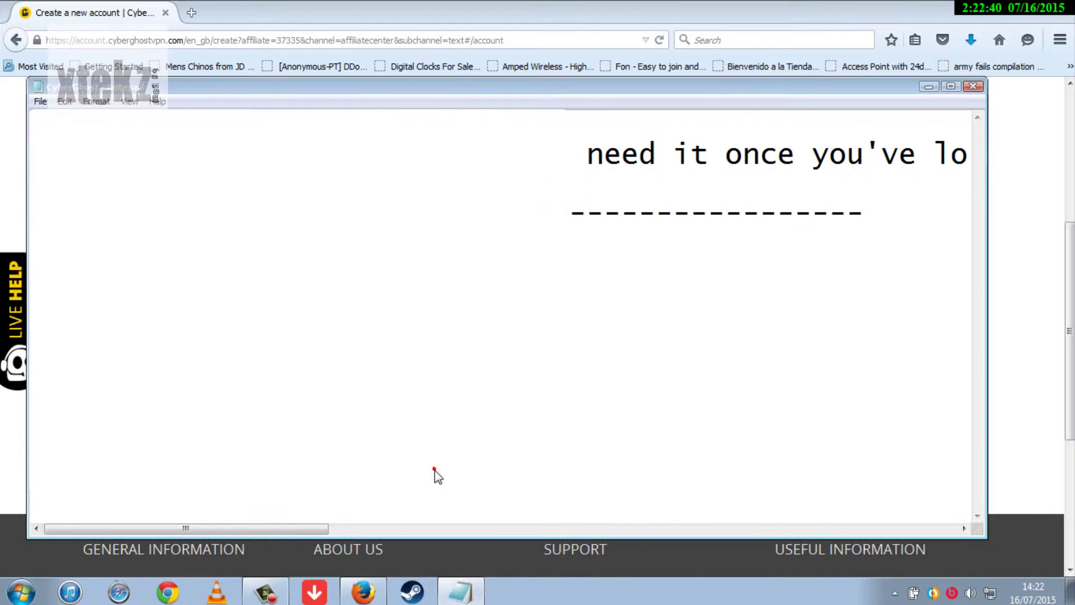
click(976, 87)
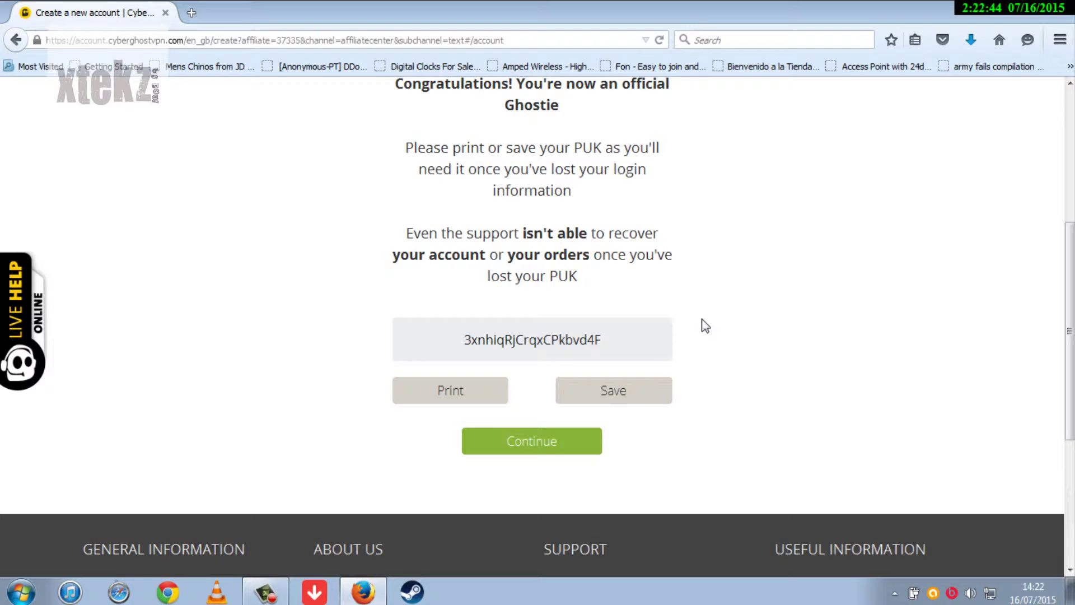
Continue to the My Account overview and open the CyberGhost 5 client download page
click(554, 441)
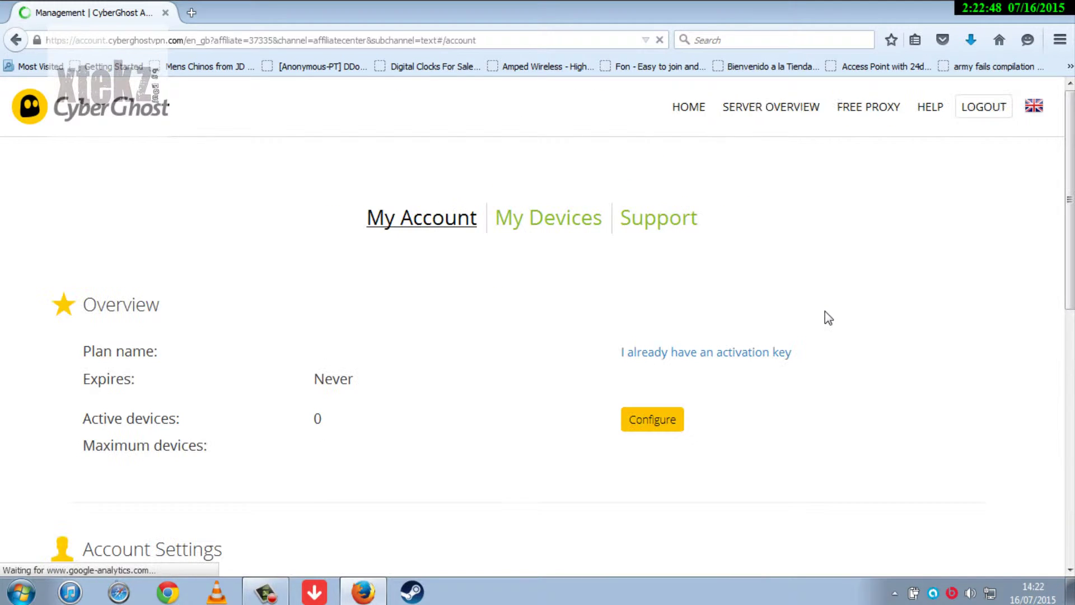
scroll(836, 347, down, 3)
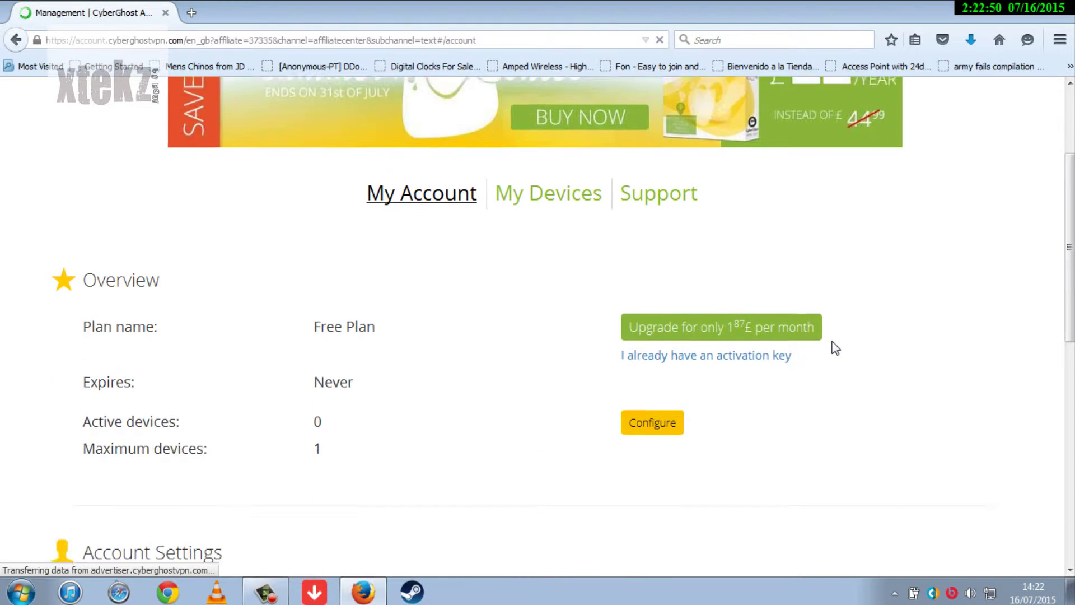
scroll(835, 347, down, 1)
scroll(836, 346, down, 2)
scroll(831, 337, down, 1)
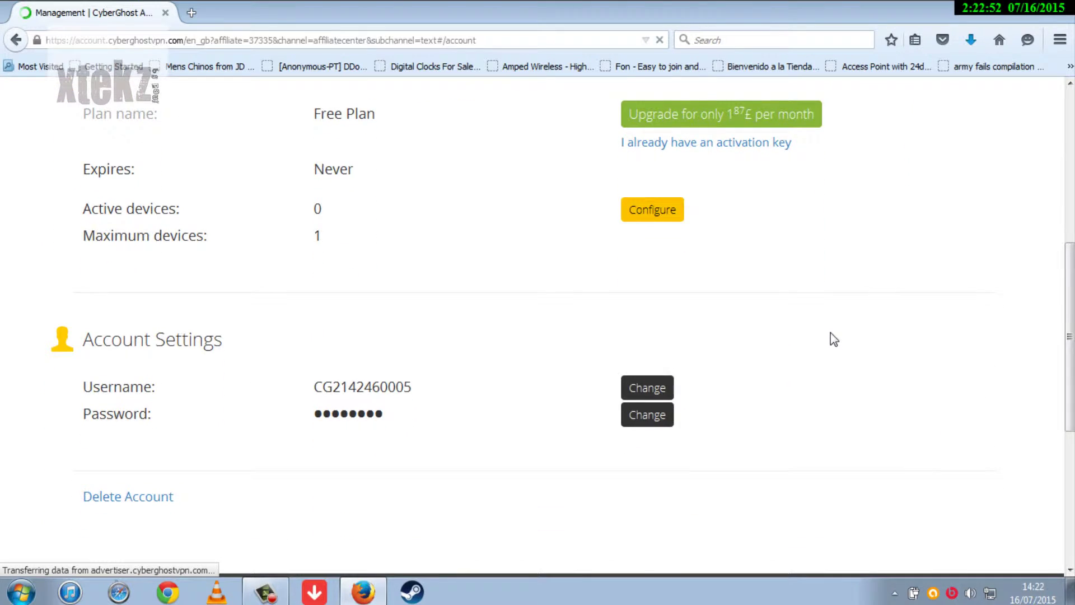
scroll(831, 338, down, 1)
scroll(830, 337, down, 1)
scroll(830, 337, down, 2)
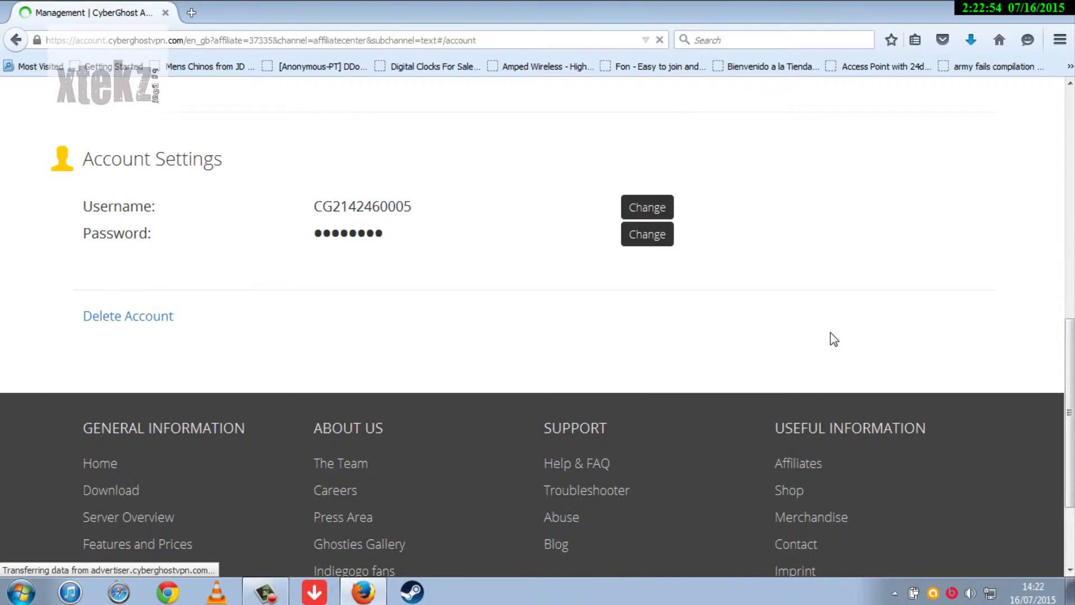
scroll(834, 339, down, 2)
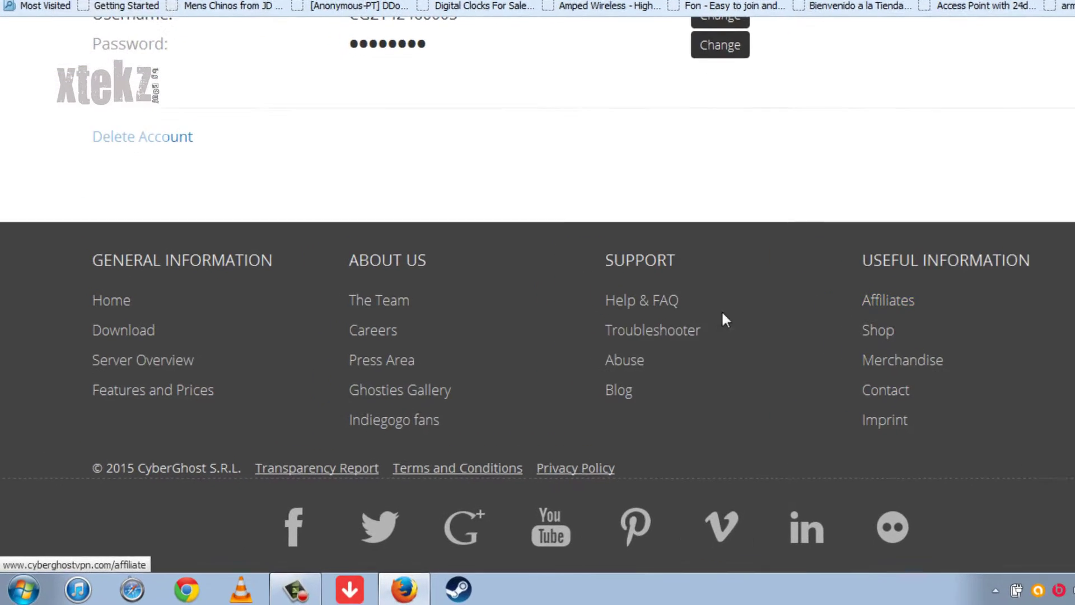
click(155, 274)
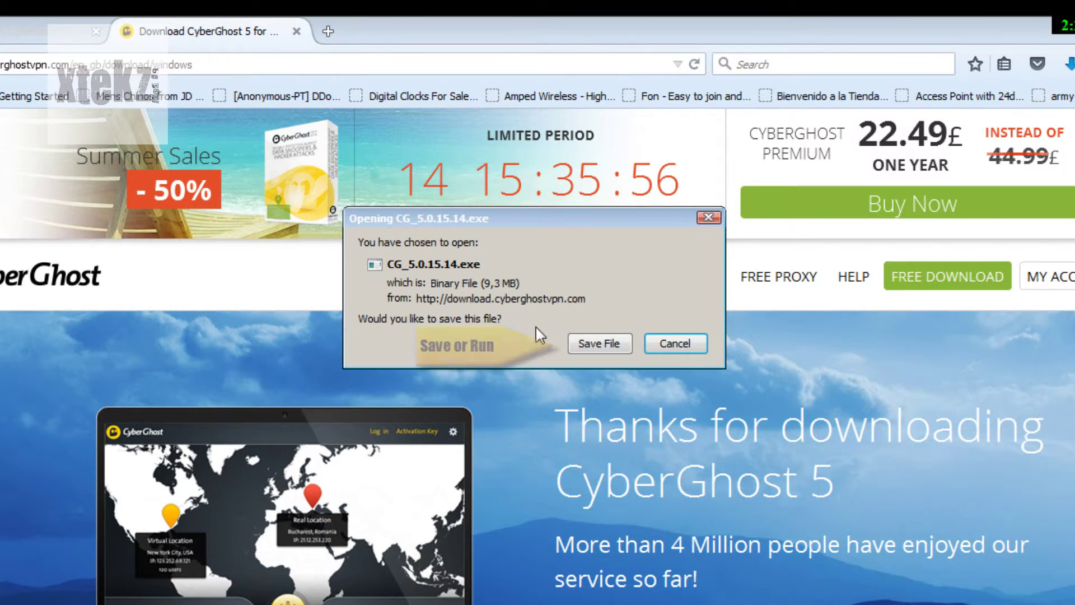
Save the CG_5.0.15.14(1).exe installer and run it from Downloads, allowing the security warning
click(599, 343)
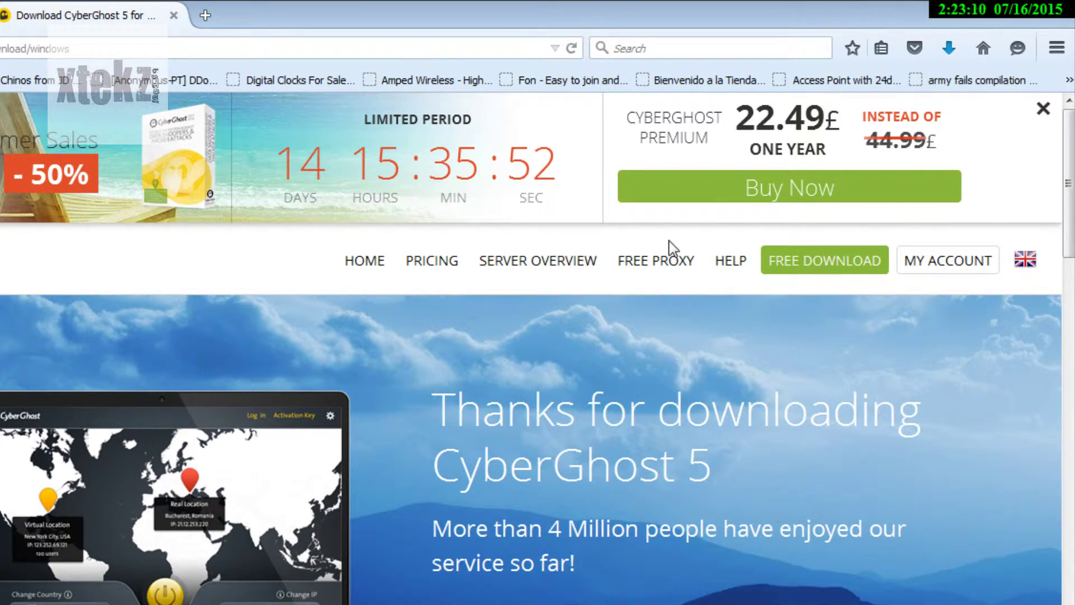
click(952, 52)
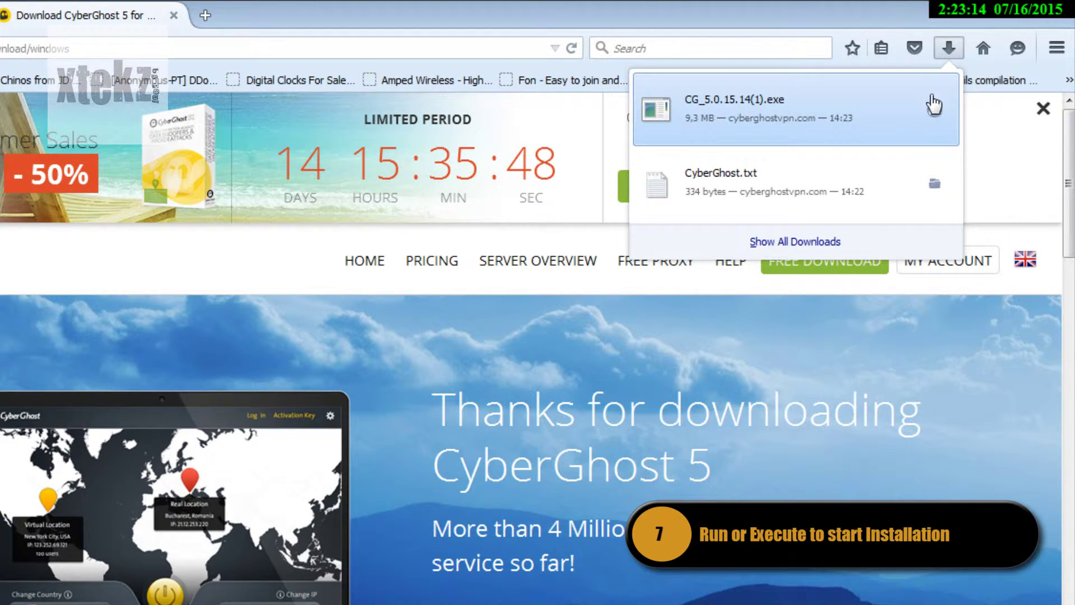
click(807, 128)
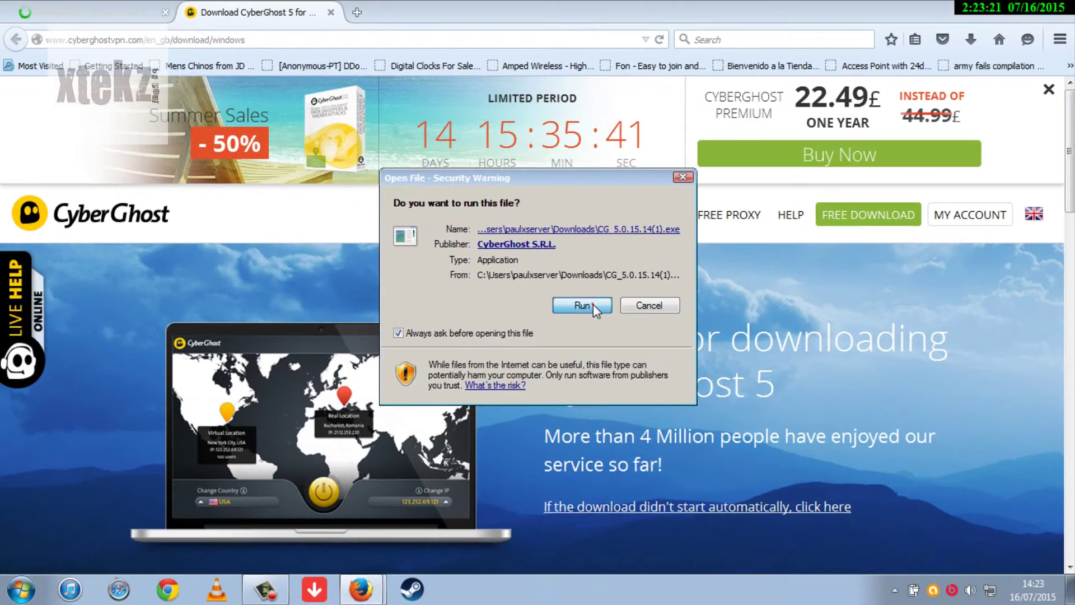
click(533, 338)
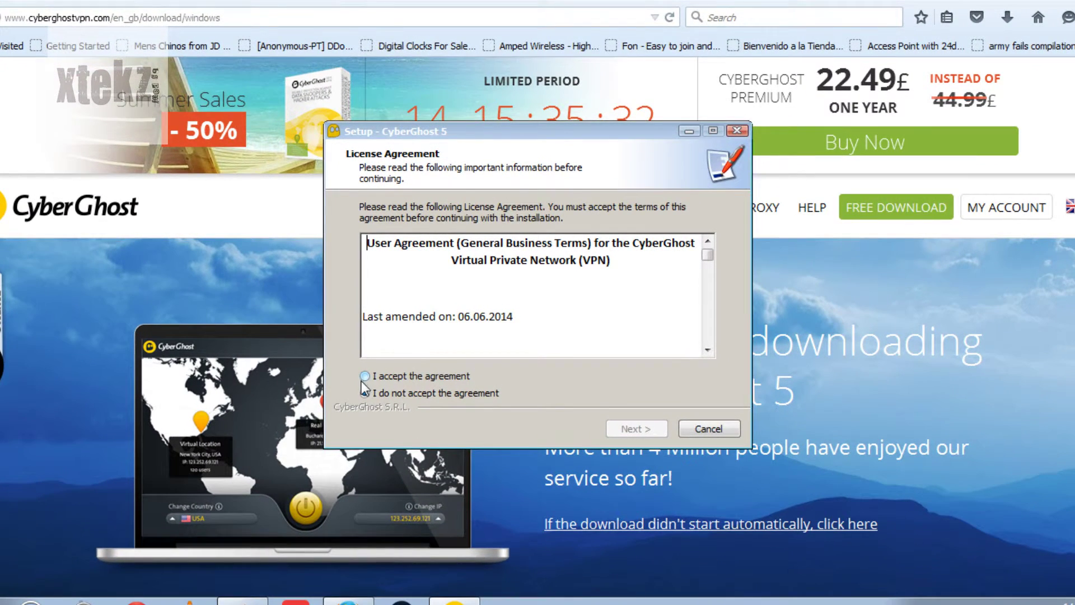
Accept the licence and install CyberGhost 5 with its driver, always trusting OpenVPN Technologies
click(365, 376)
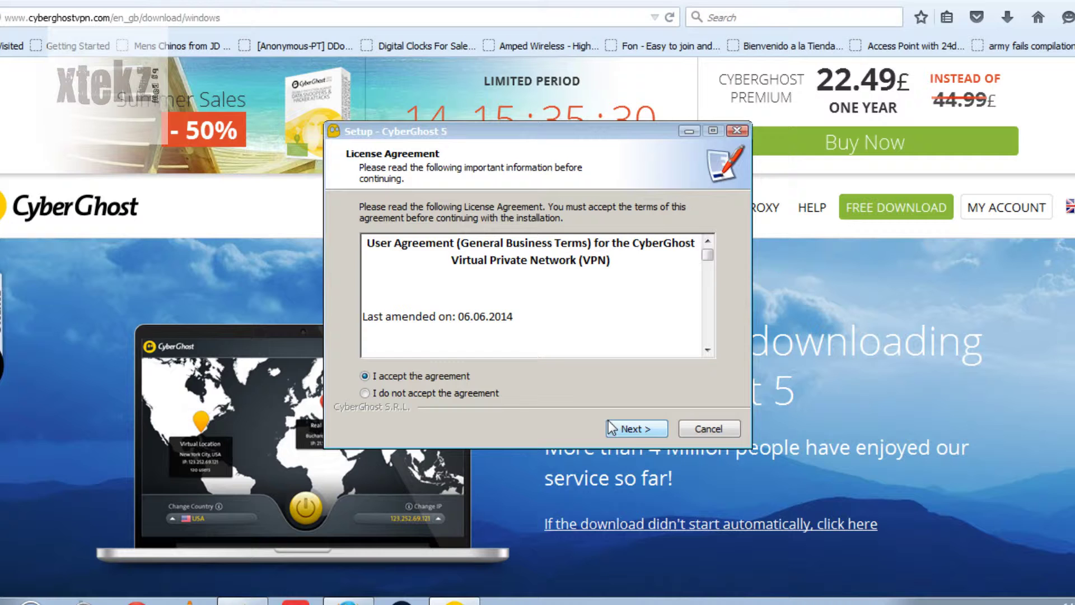
click(637, 431)
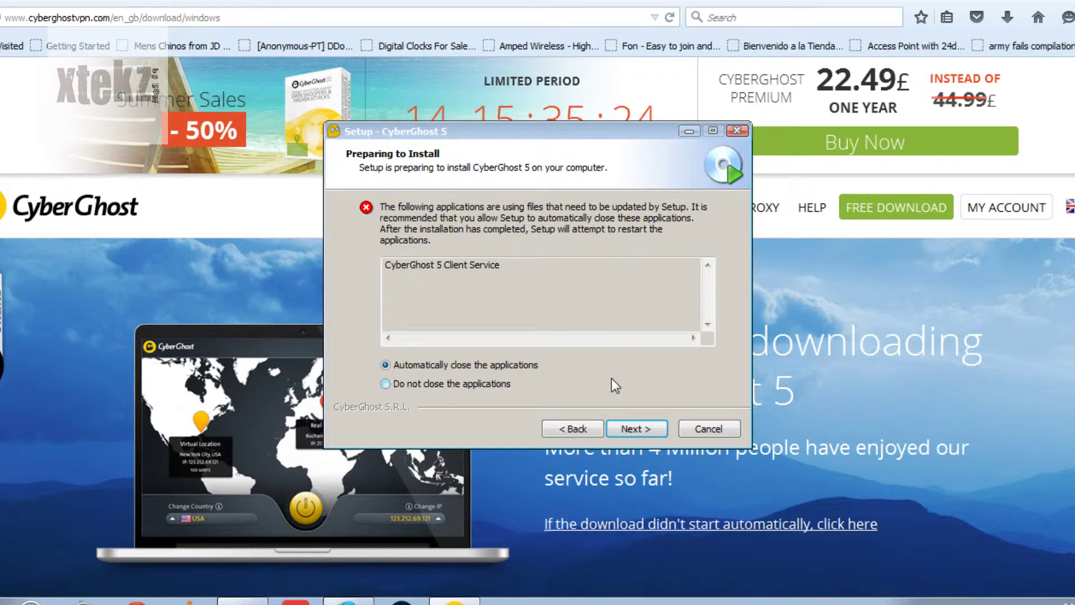
click(654, 432)
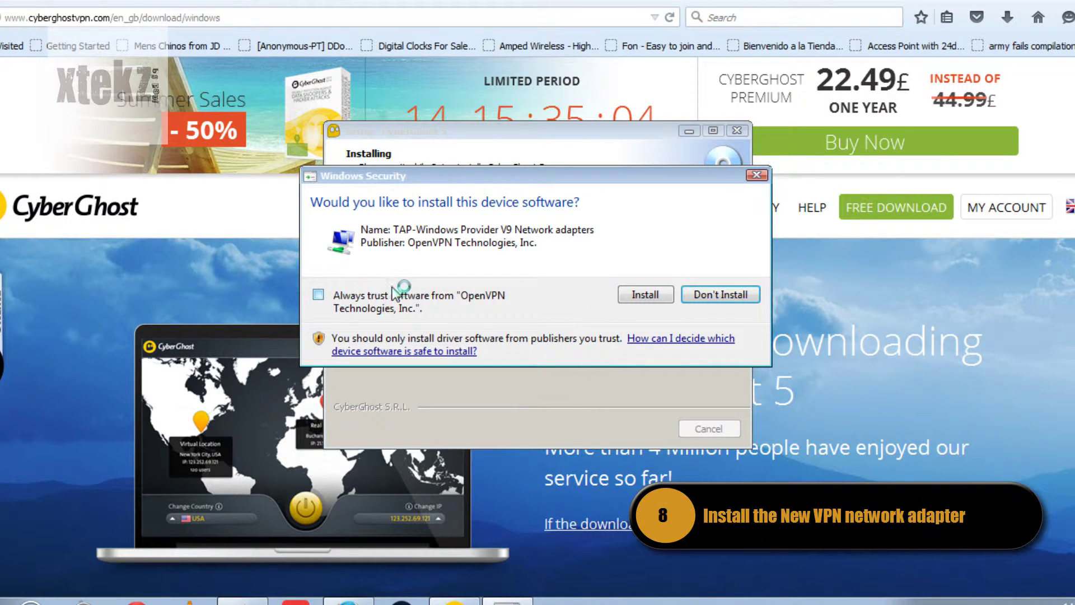
click(319, 296)
click(646, 294)
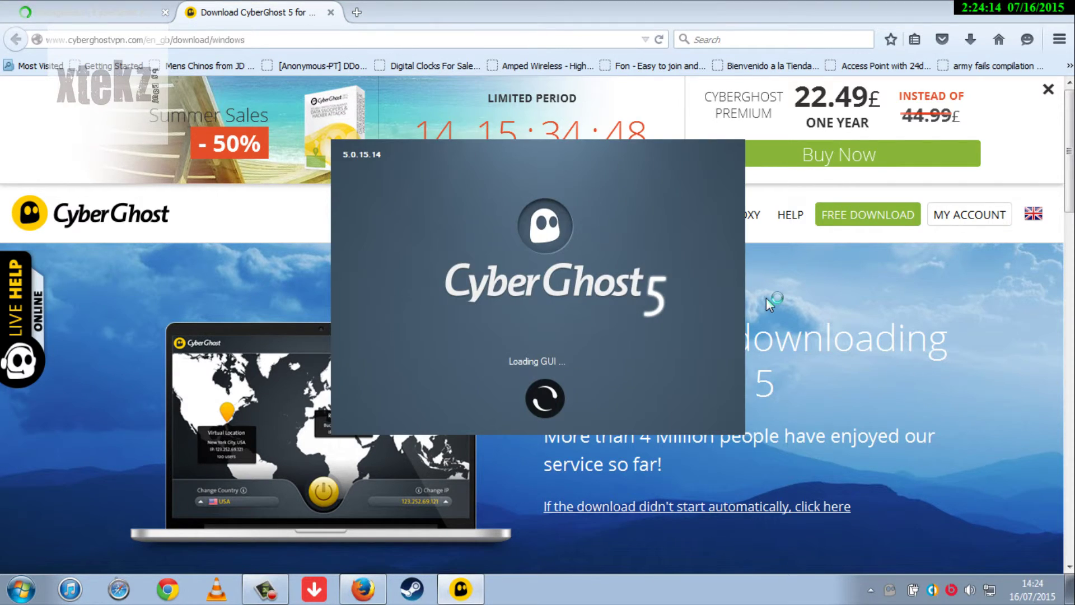
Close Firefox and both its open tabs, leaving the CyberGhost 5 client running
click(1069, 11)
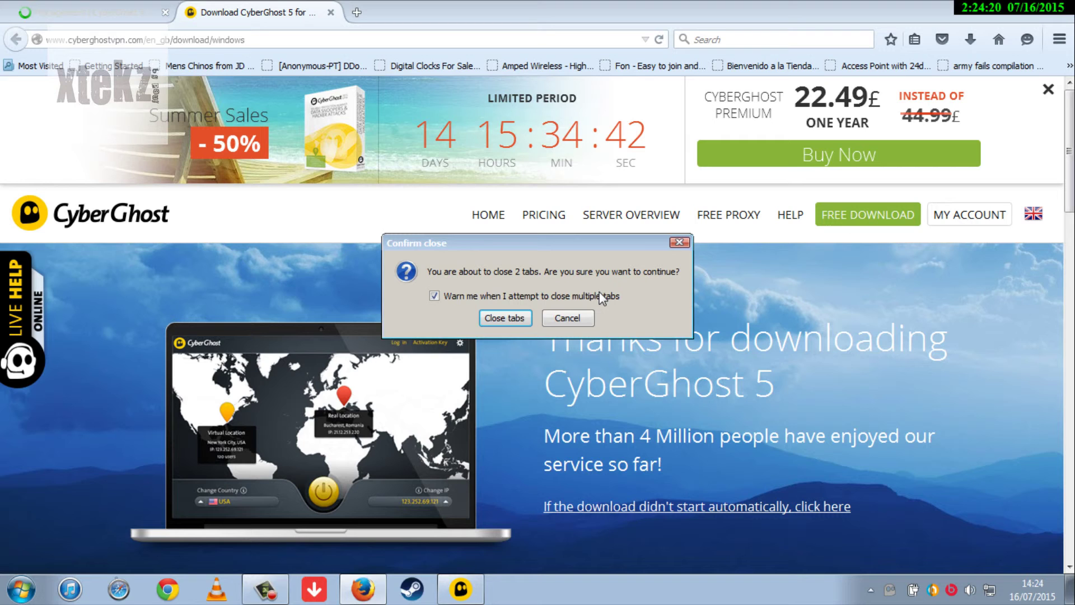
click(500, 319)
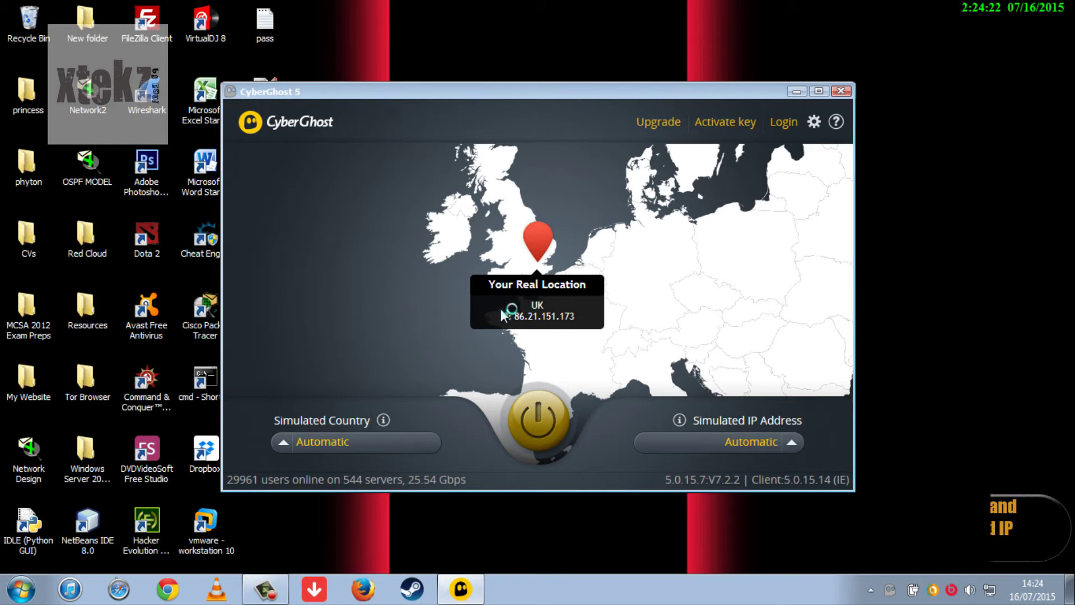